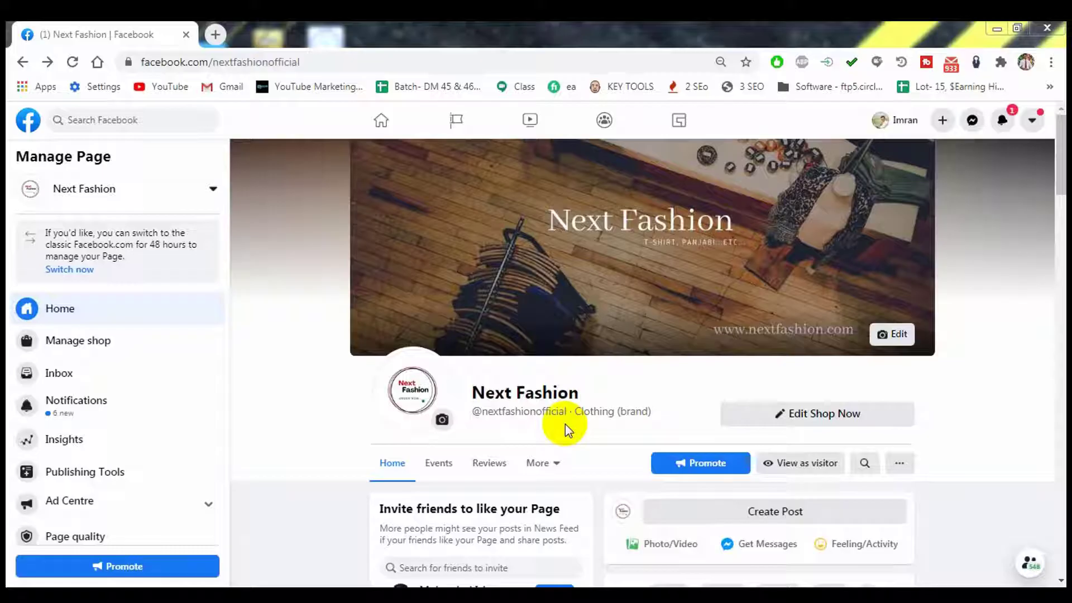
# - Open the boost settings for the Next Fashion page's #Upcoming_Collection watch post
pyautogui.click(466, 245)
pyautogui.moveTo(1059, 184); pyautogui.dragTo(1059, 243)
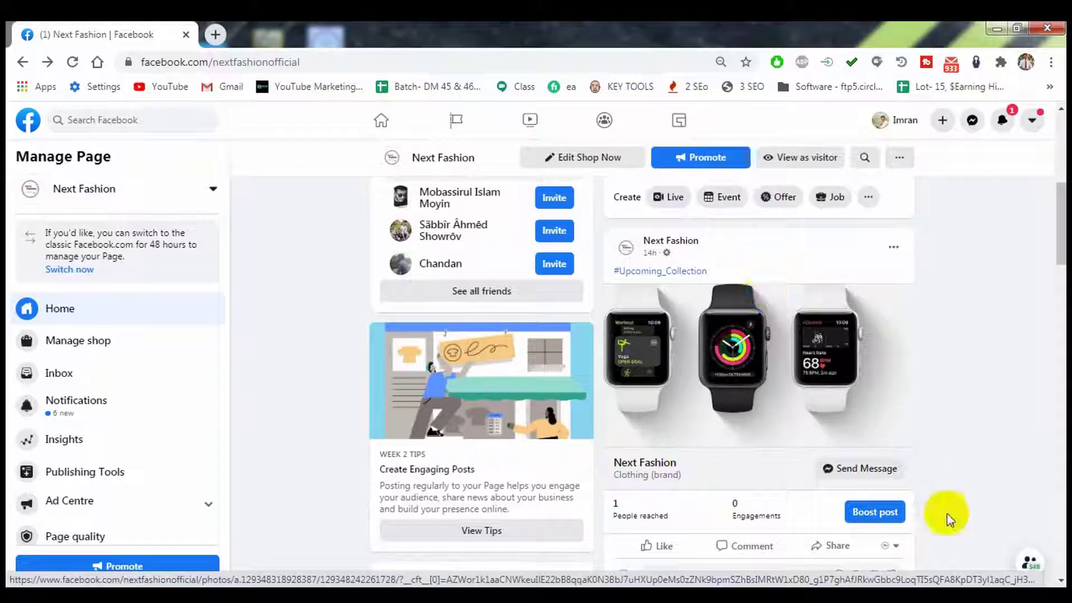
pyautogui.click(881, 518)
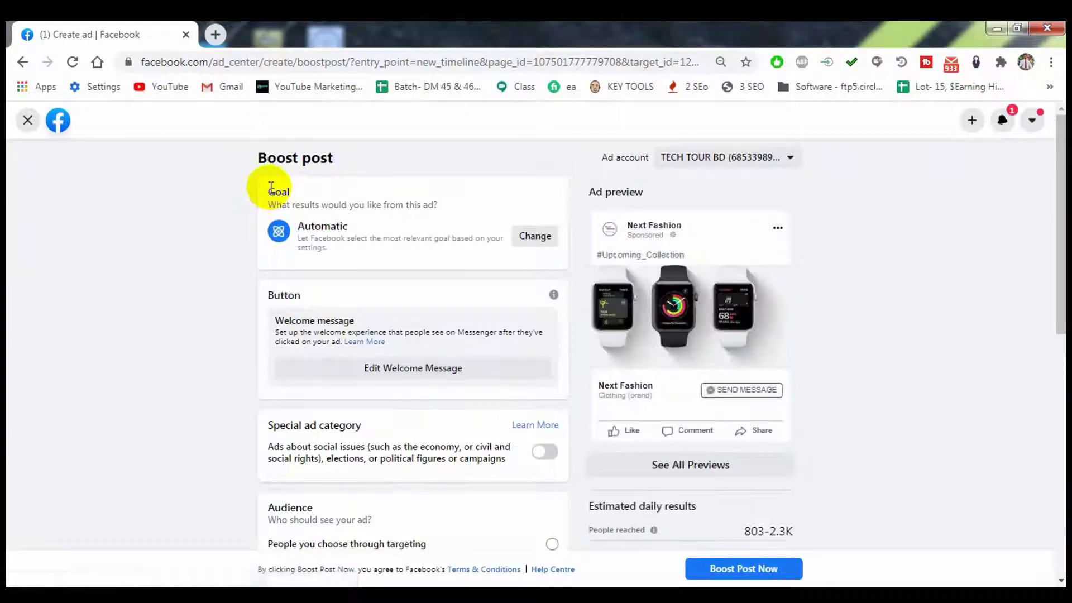
# - Change the ad goal to Get more messages and save it
pyautogui.doubleClick(279, 191)
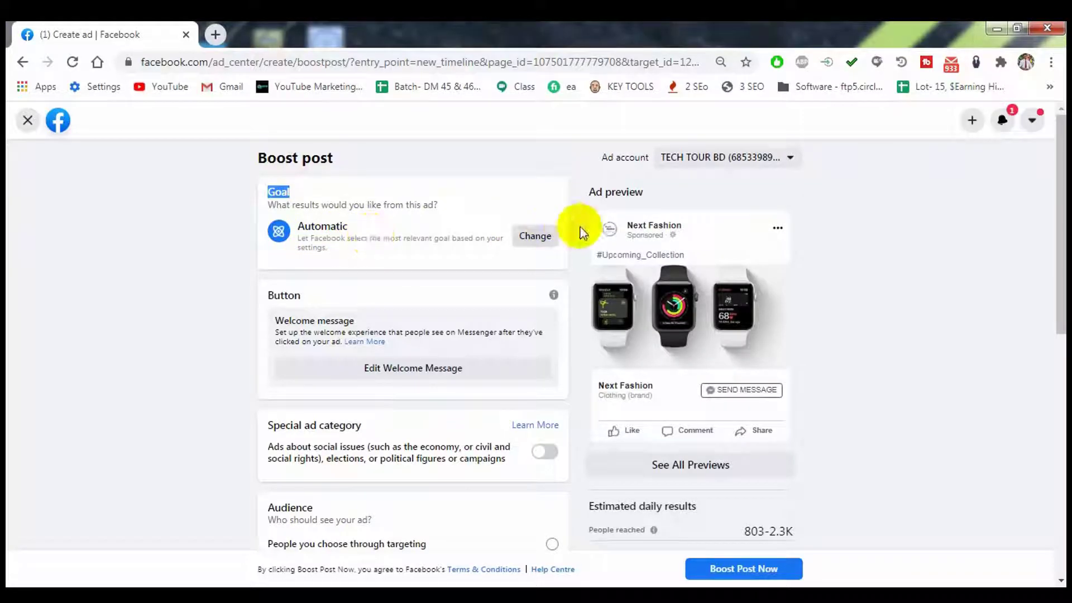
pyautogui.click(535, 236)
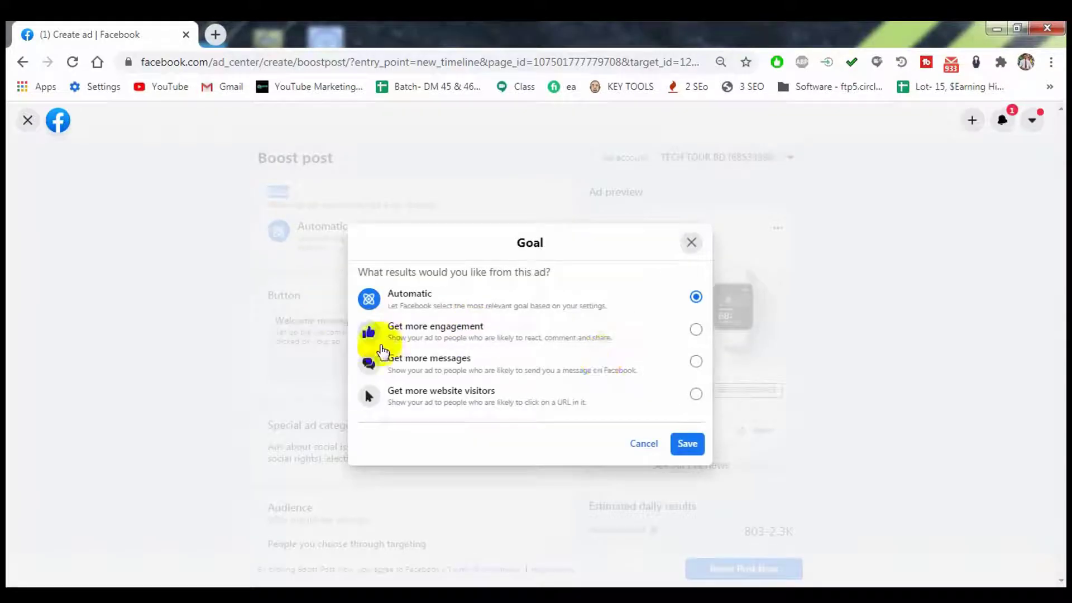
pyautogui.click(696, 364)
pyautogui.click(688, 443)
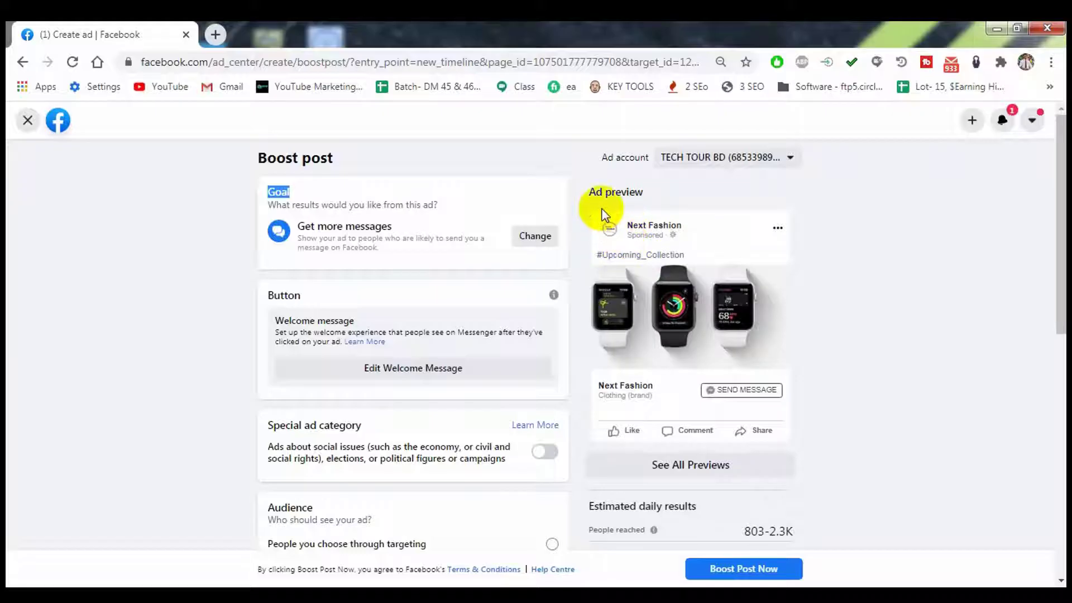
# - Start a new audience named "Apple watch" and set its maximum age to 30
pyautogui.scroll(-3, 627, 351)
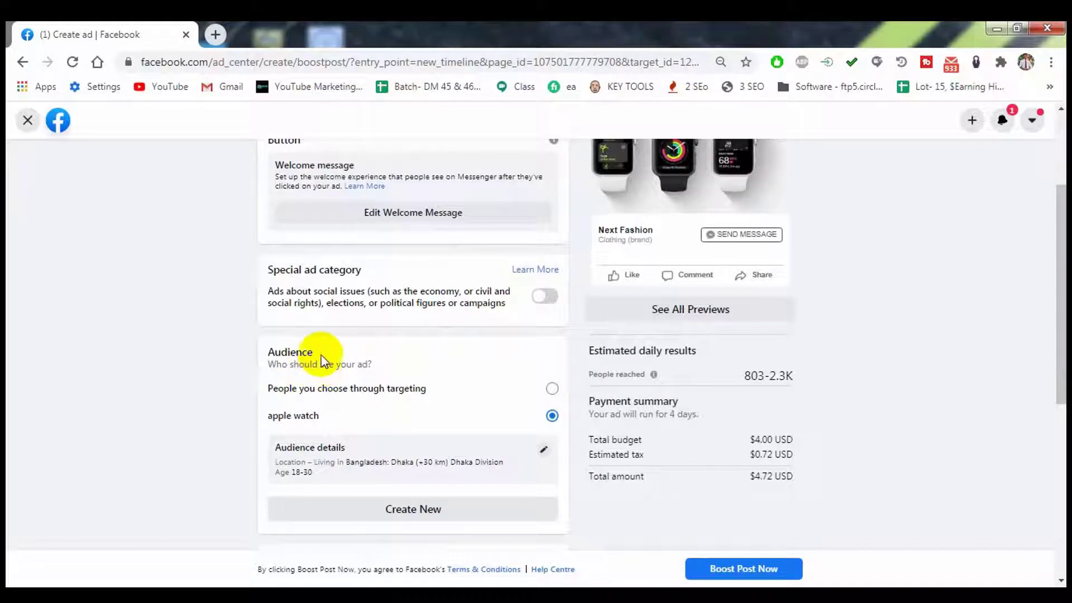
pyautogui.scroll(-3, 327, 363)
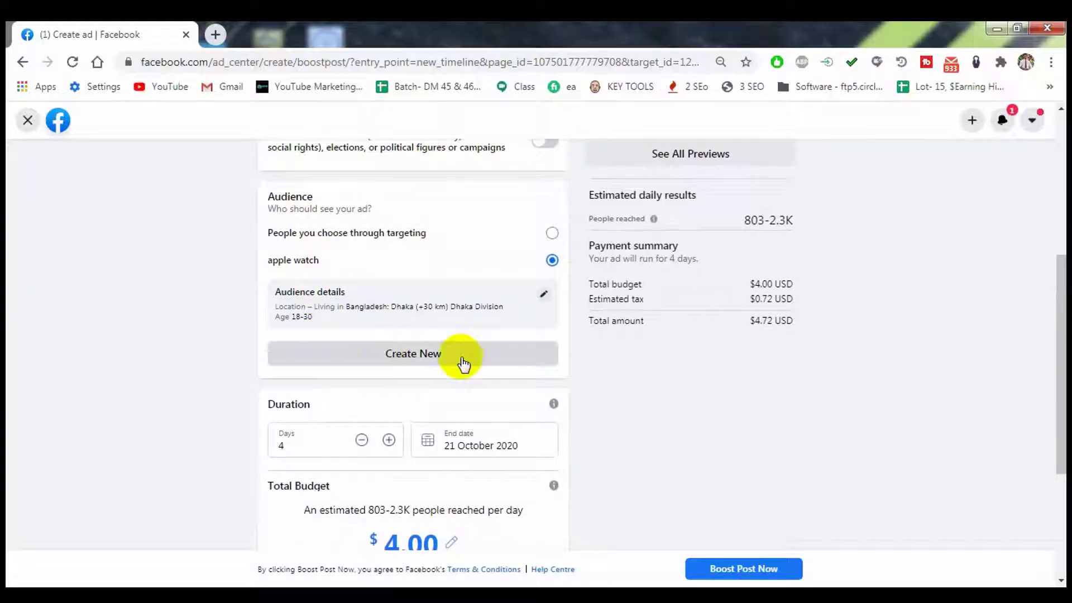
pyautogui.click(399, 357)
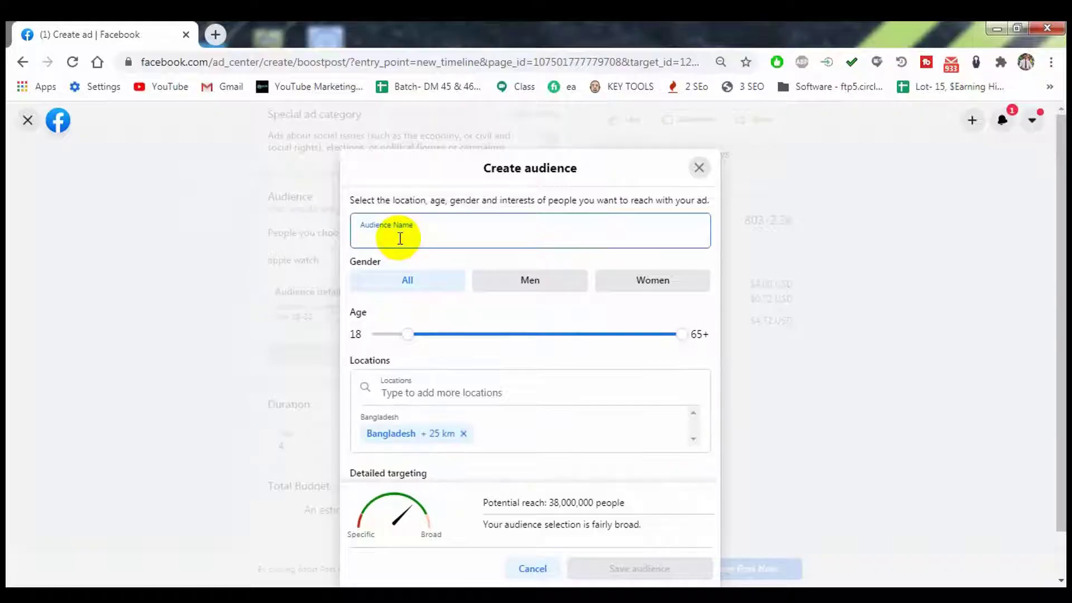
pyautogui.write('Apple watch')
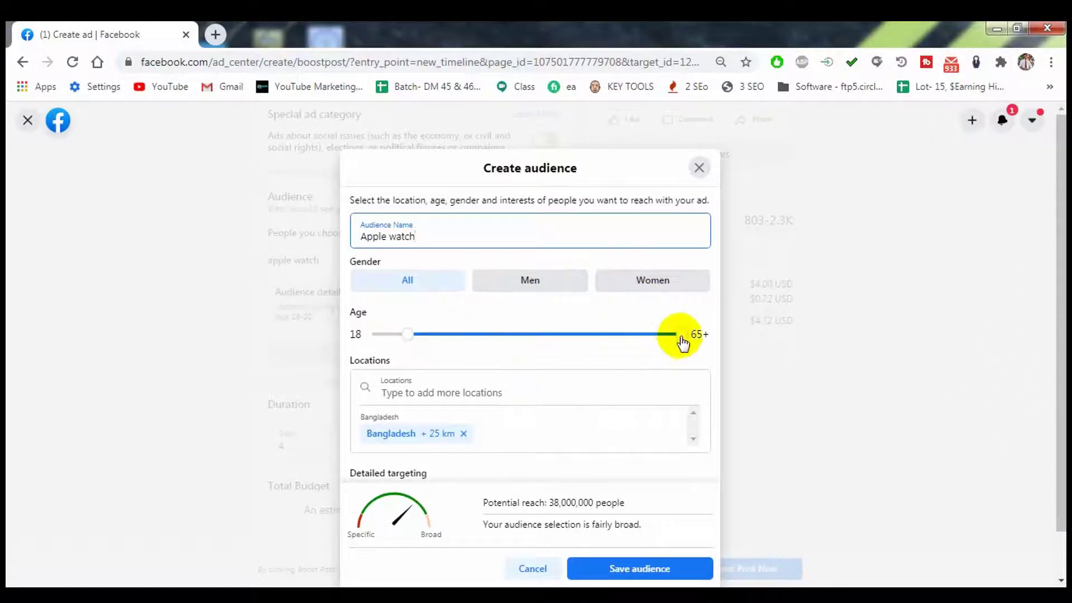
pyautogui.moveTo(680, 335); pyautogui.dragTo(478, 335)
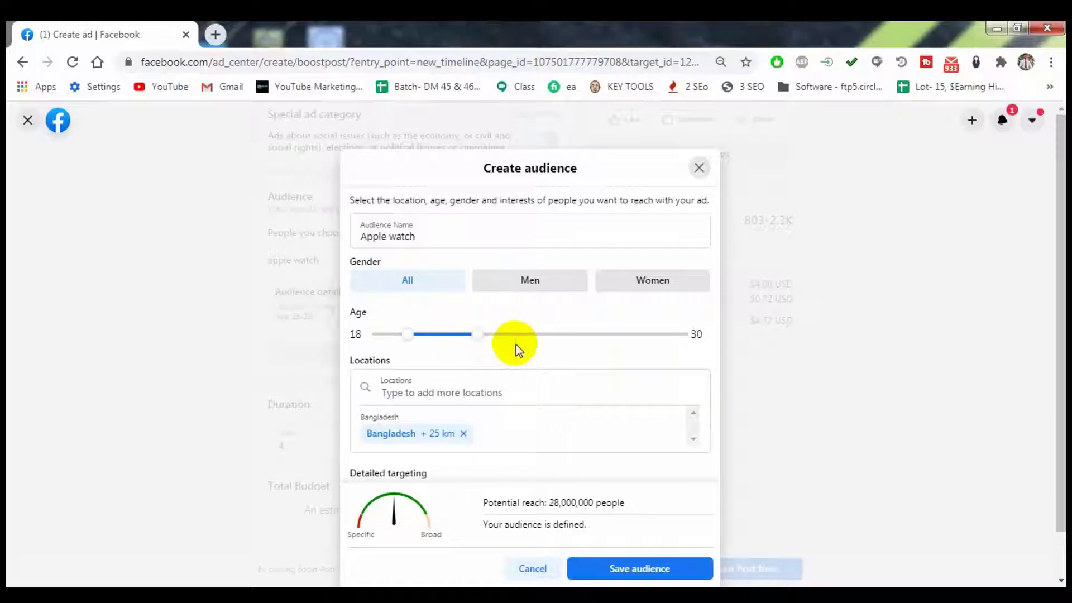
# - Replace the audience's Bangladesh location with the city Dhaka, Dhaka Division, Bangladesh
pyautogui.click(464, 434)
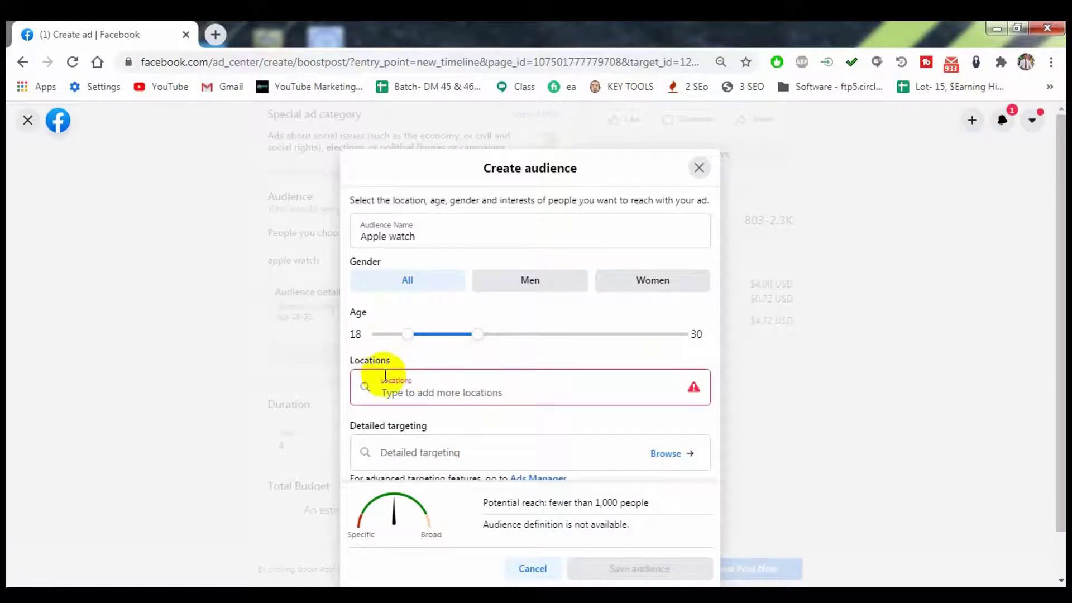
pyautogui.click(442, 394)
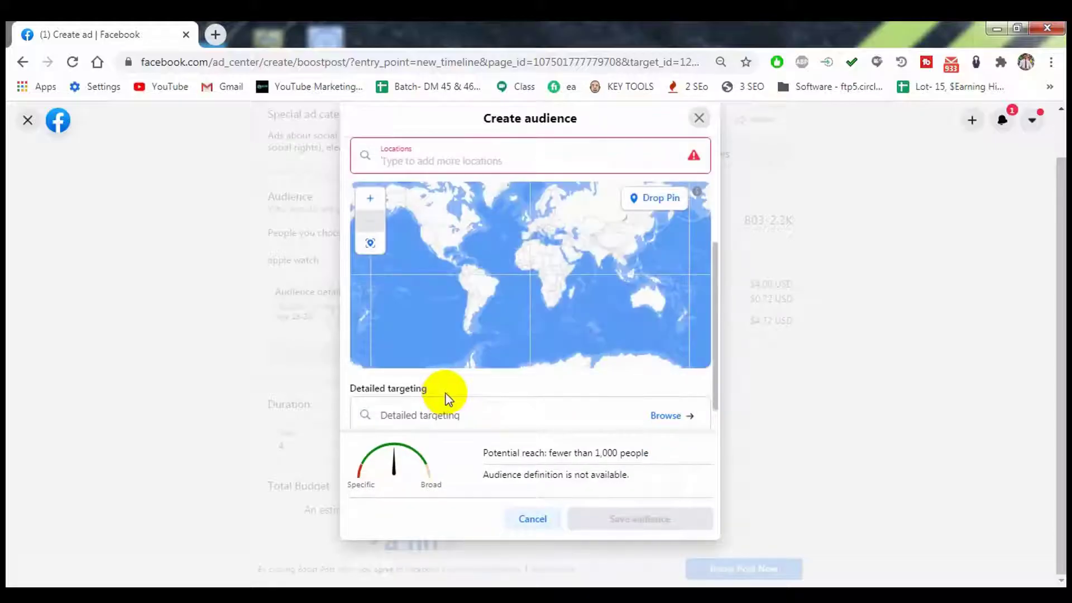
pyautogui.click(488, 436)
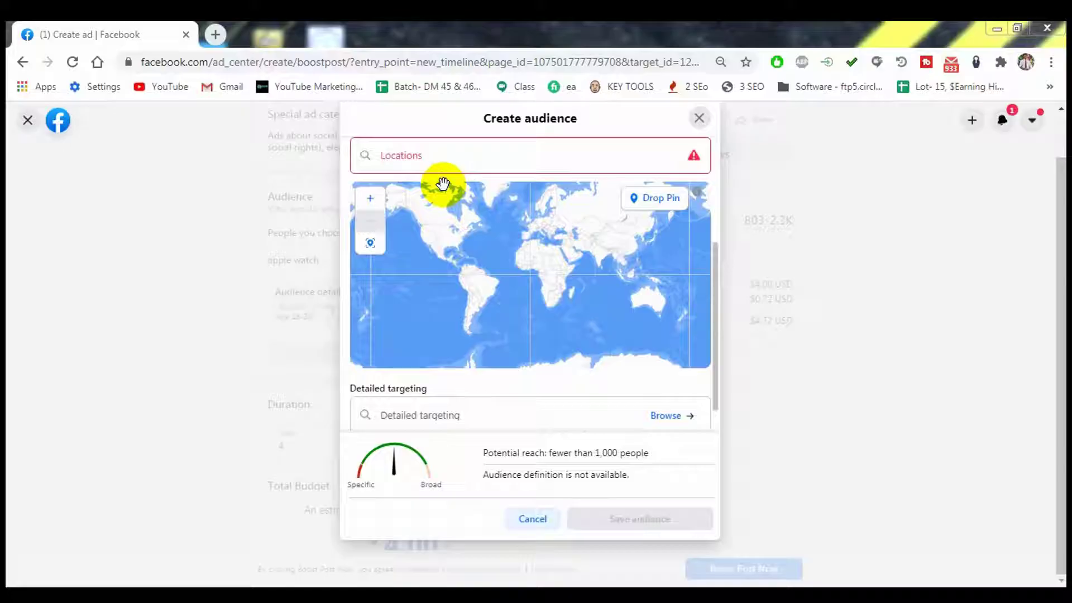
pyautogui.click(429, 158)
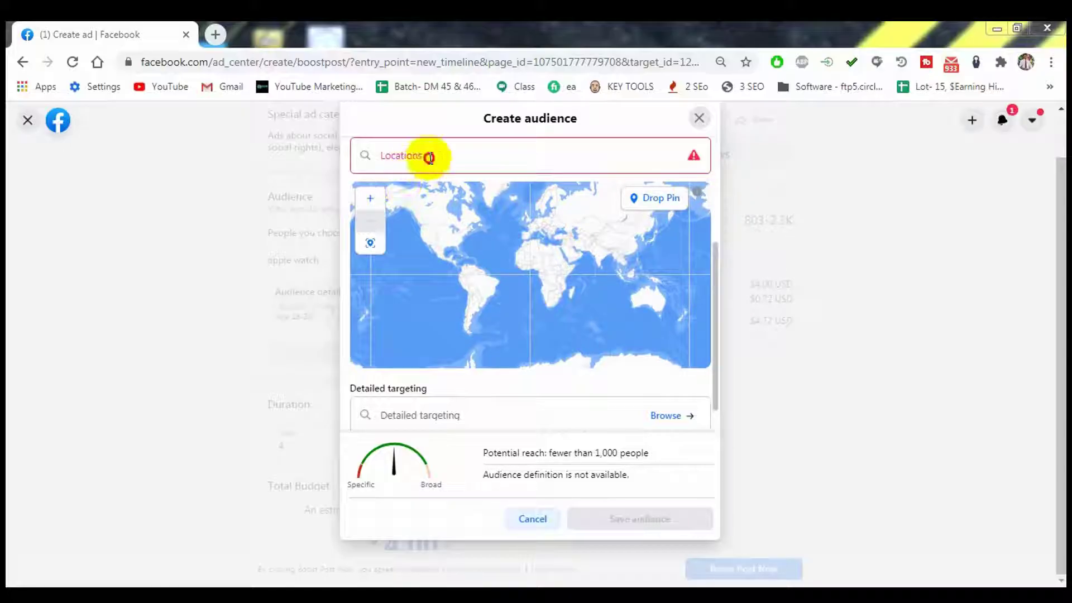
pyautogui.write('DH')
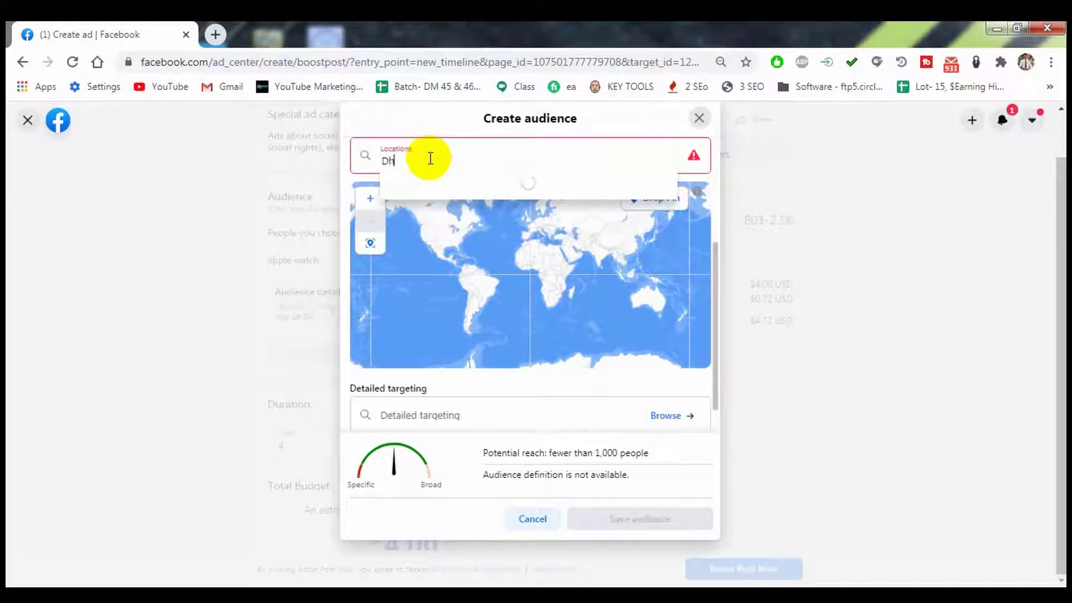
pyautogui.write('aka')
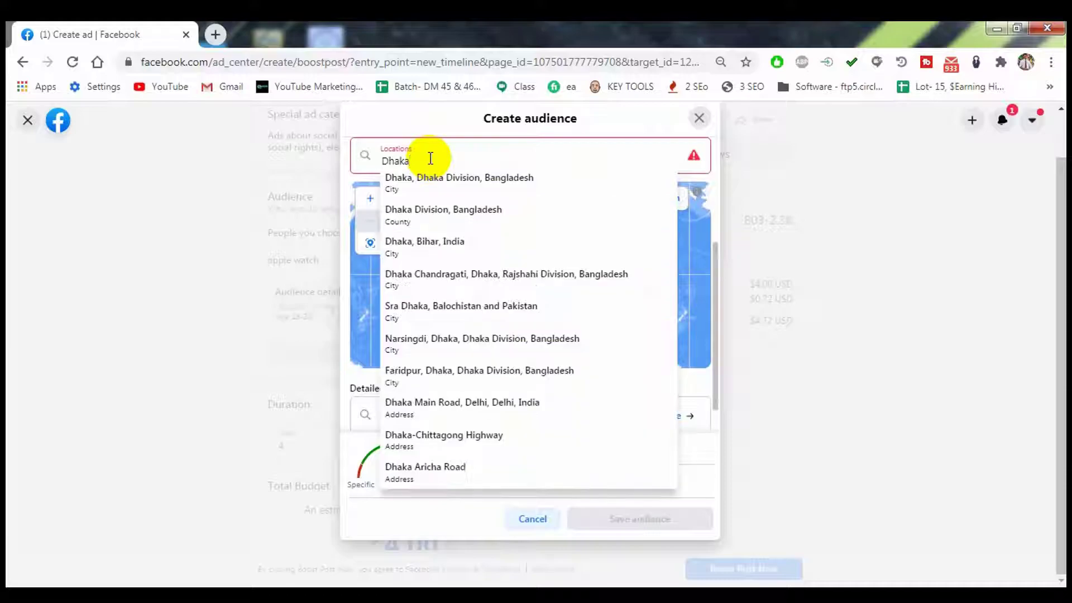
pyautogui.click(452, 184)
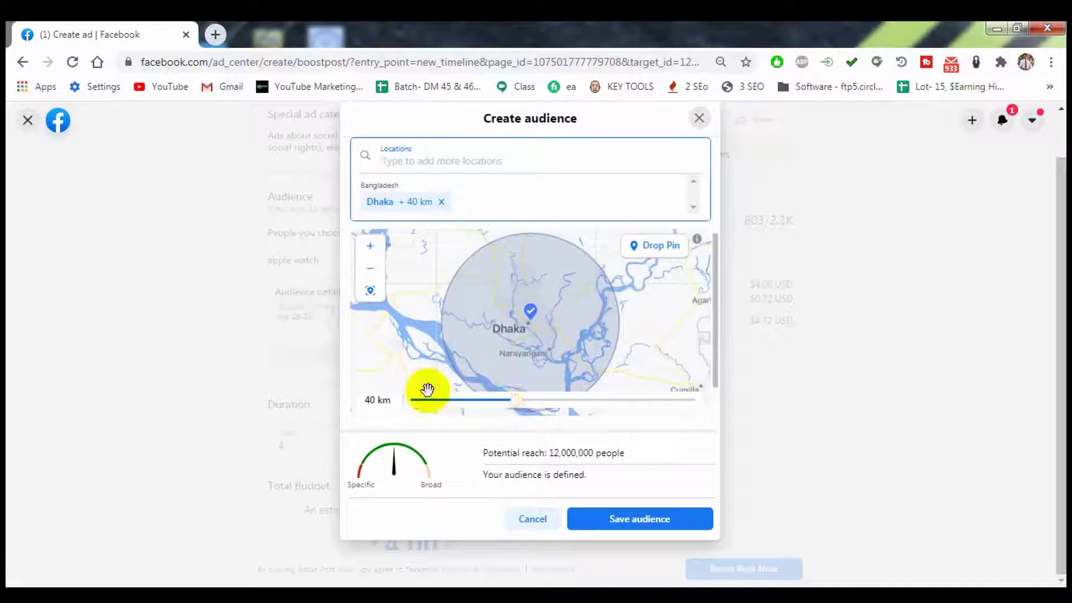
# - Set the radius around Dhaka to 30 km and save the audience
pyautogui.moveTo(517, 408); pyautogui.dragTo(474, 409)
pyautogui.scroll(-3, 551, 330)
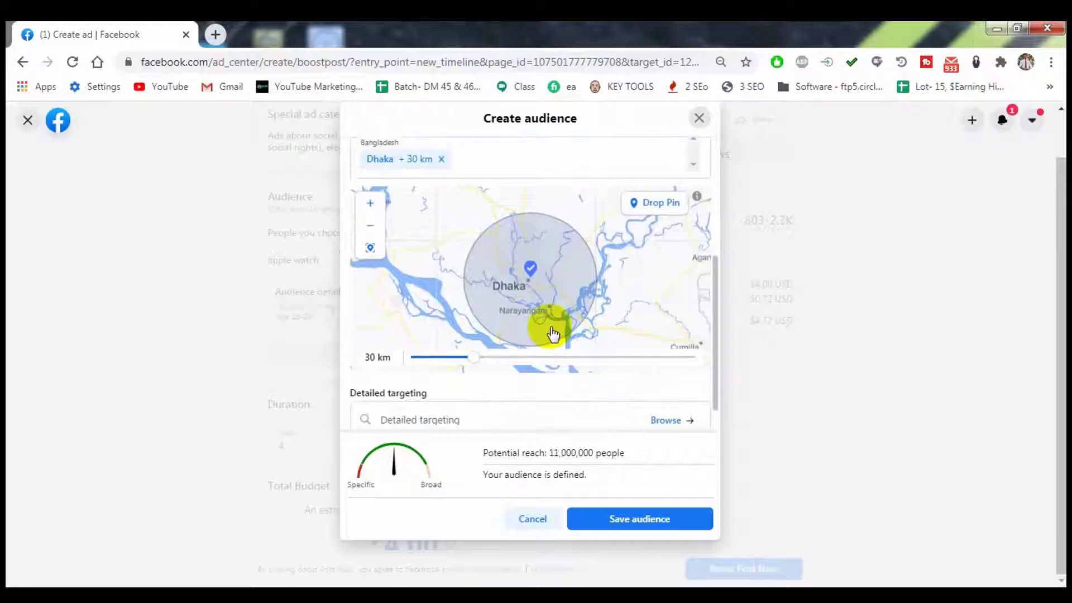
pyautogui.moveTo(717, 337); pyautogui.dragTo(715, 397)
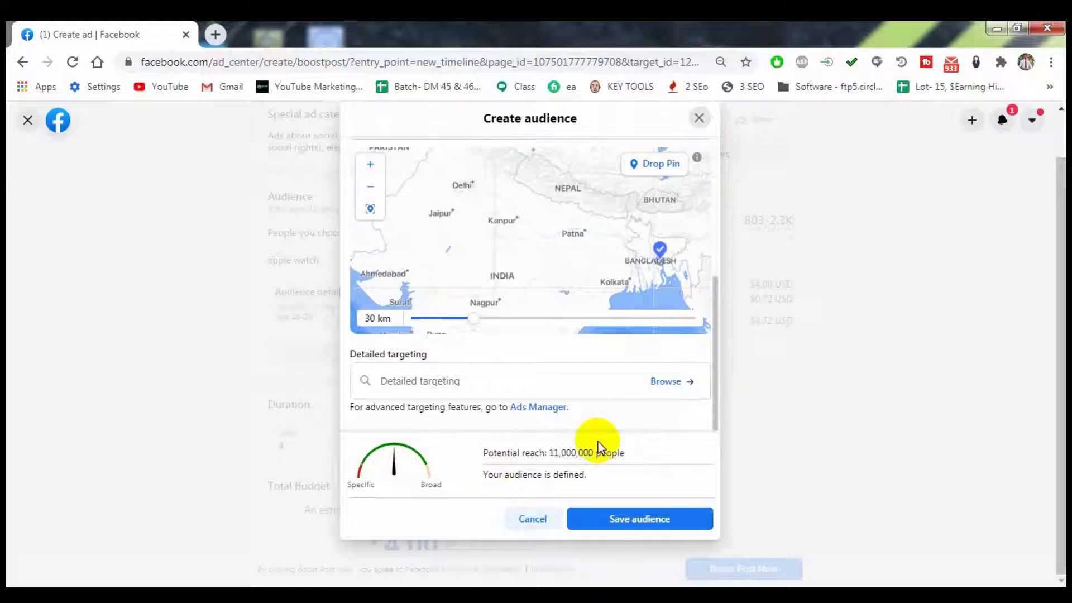
pyautogui.scroll(5, 614, 354)
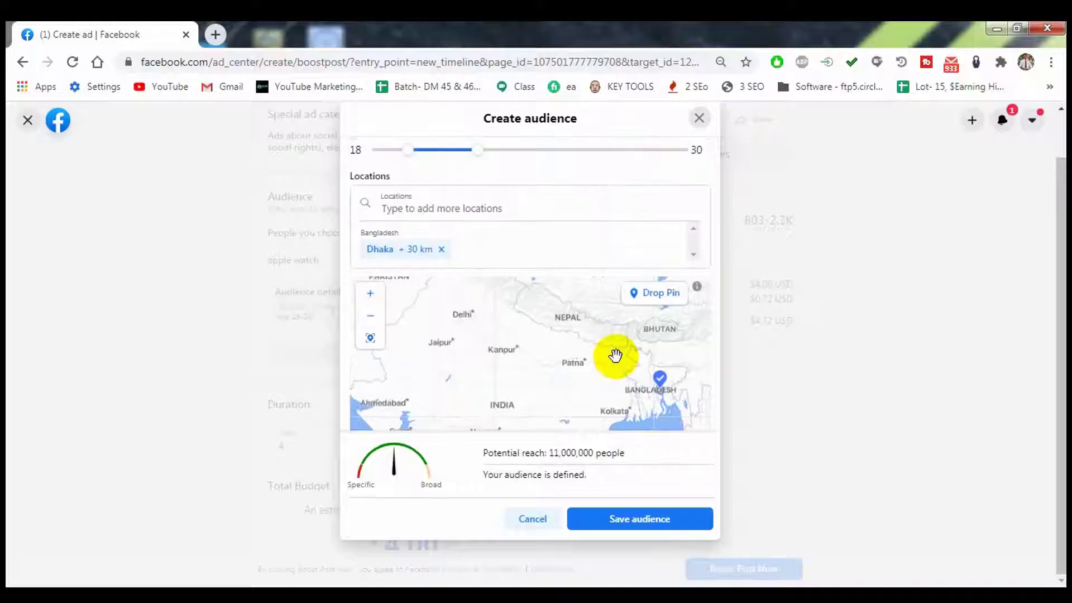
pyautogui.click(630, 523)
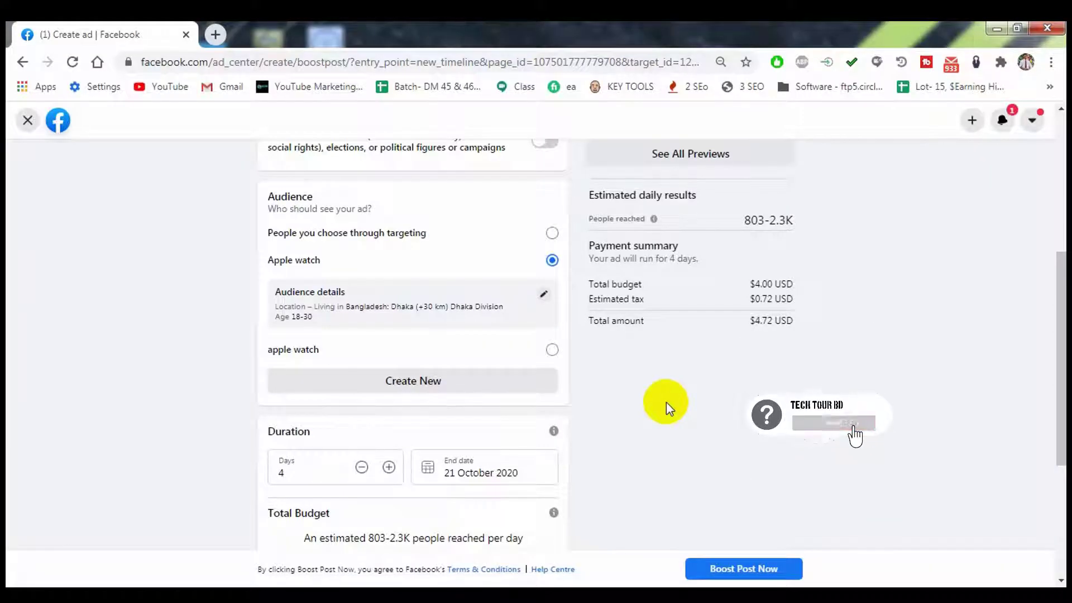
# - Review the ad's duration and total budget, opening the budget amount without changing it
pyautogui.scroll(-2, 694, 410)
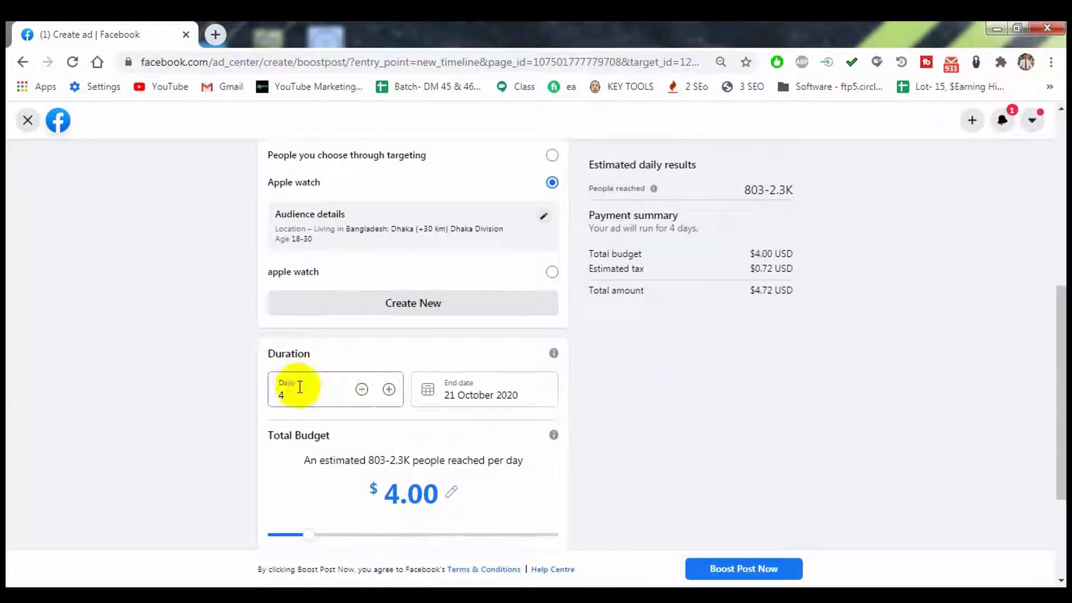
pyautogui.scroll(-3, 294, 383)
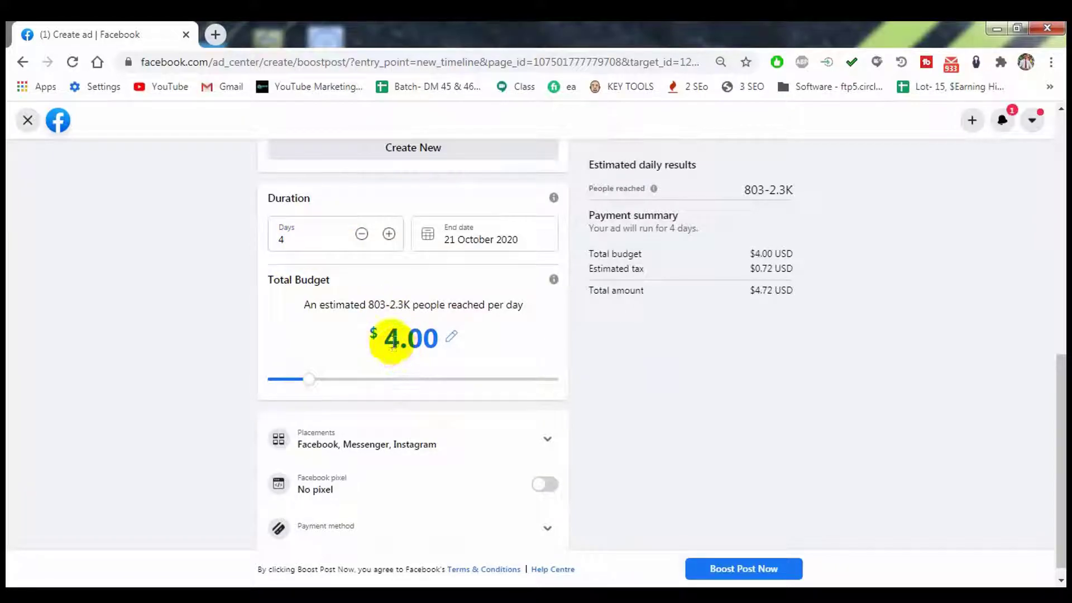
pyautogui.click(451, 337)
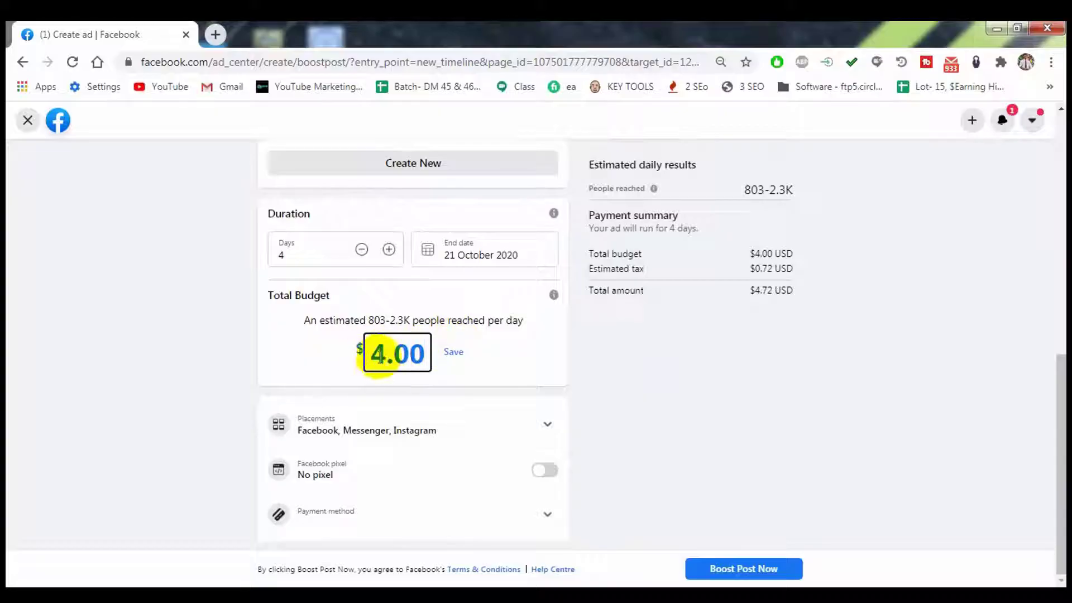
pyautogui.click(615, 363)
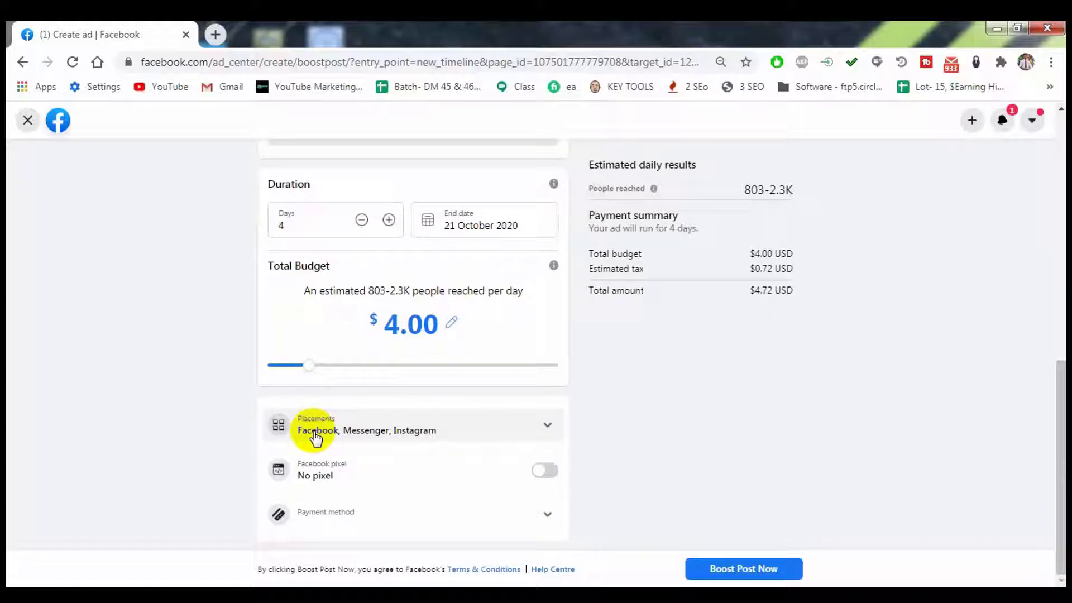
# - Exclude Instagram from the ad placements, keeping Facebook and Messenger
pyautogui.click(548, 426)
pyautogui.scroll(-1, 561, 455)
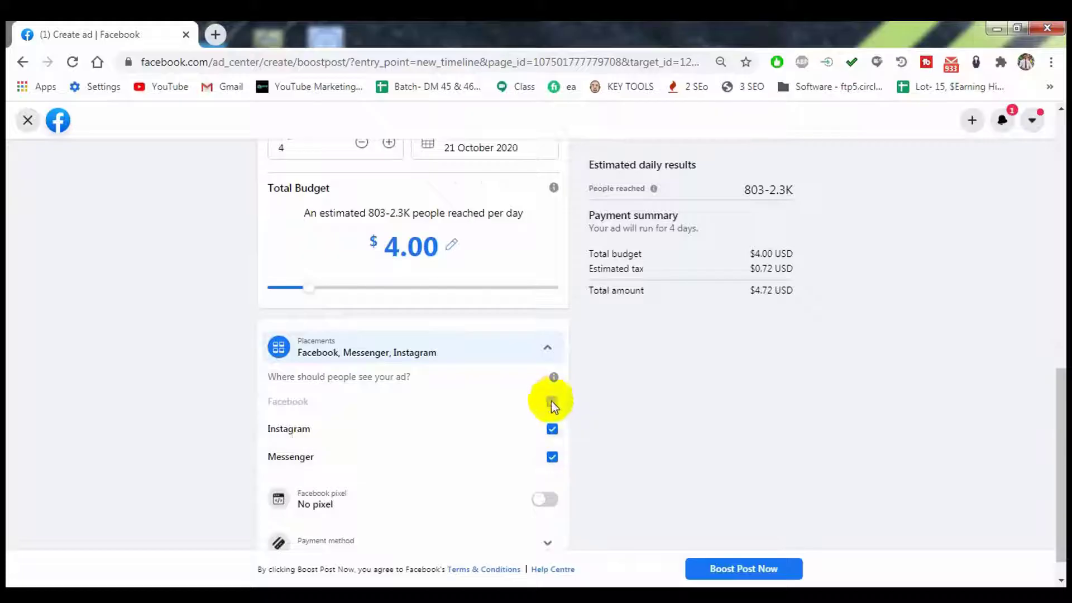
pyautogui.click(552, 430)
pyautogui.click(545, 353)
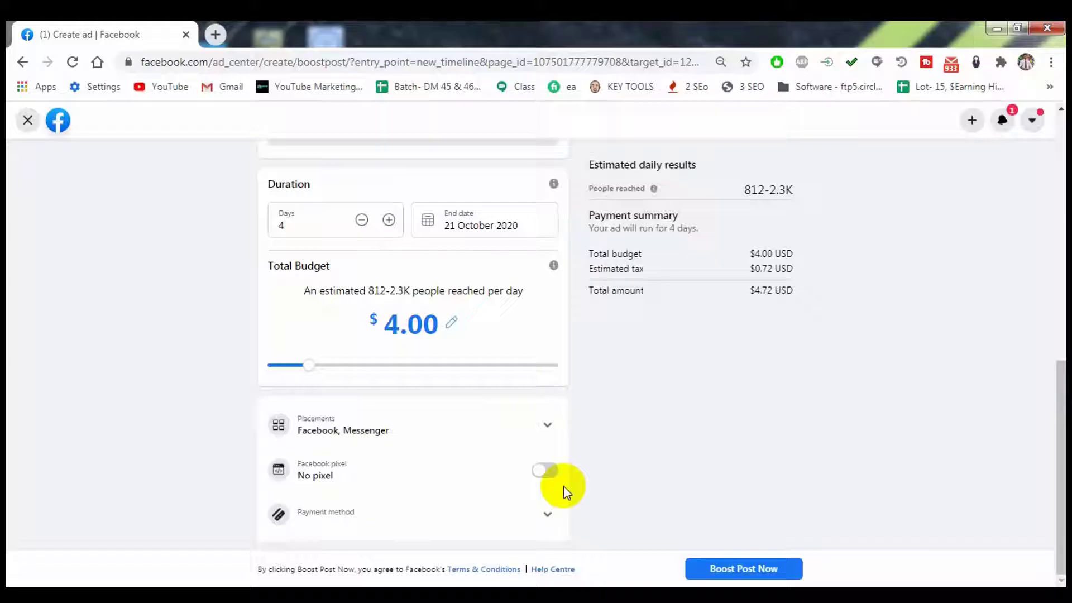
# - Check the ad's payment method and submit the post boost
pyautogui.click(545, 525)
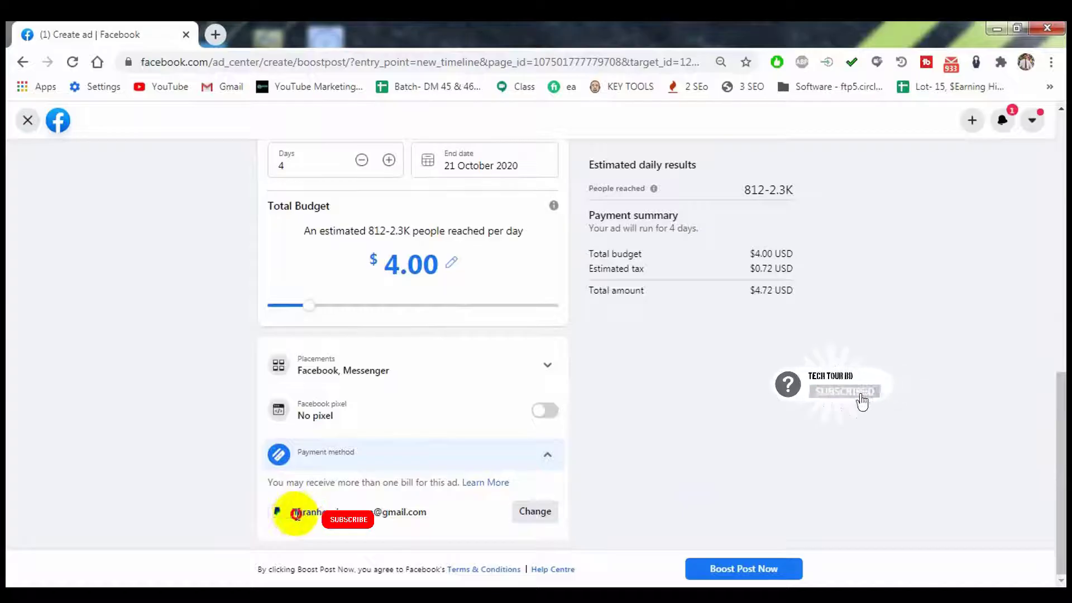
pyautogui.moveTo(290, 512); pyautogui.dragTo(378, 511)
pyautogui.click(347, 523)
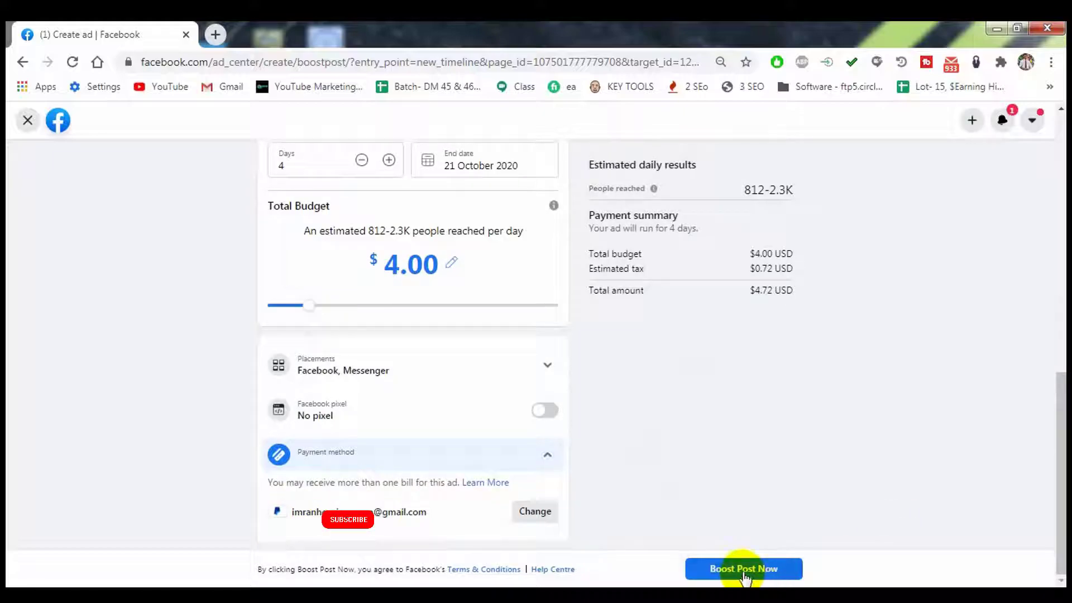
pyautogui.click(773, 570)
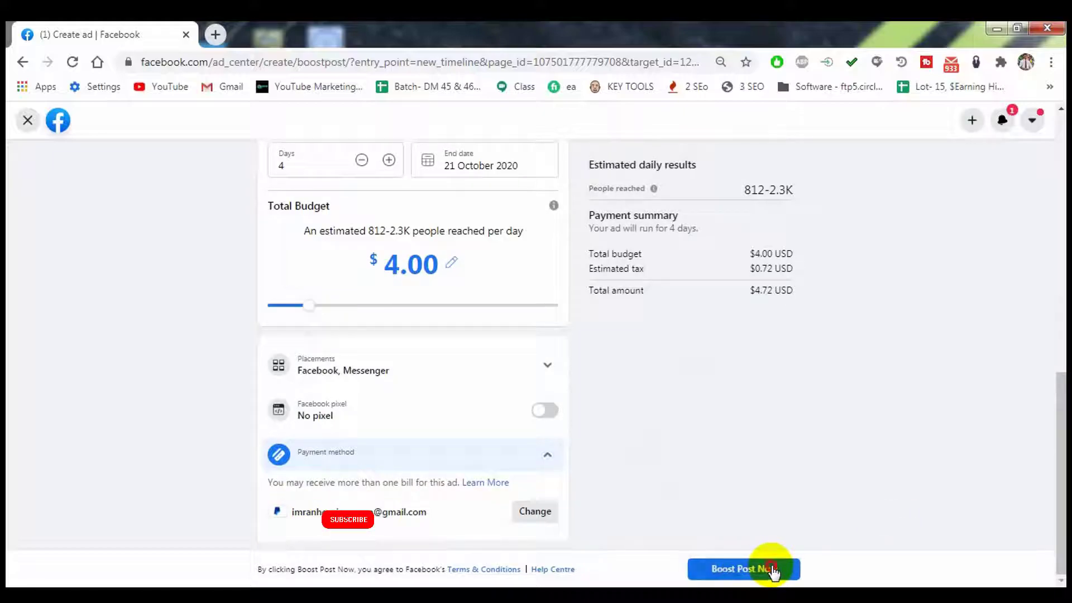